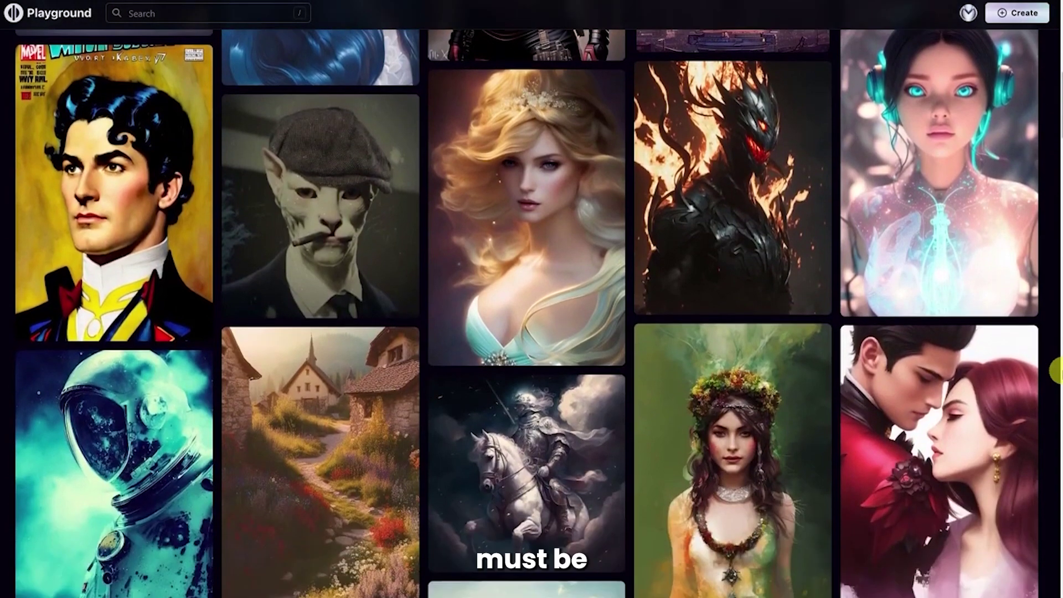
Generate a 'Chocolate cake' image in the canvas frame
scroll(1055, 371, "down", 2)
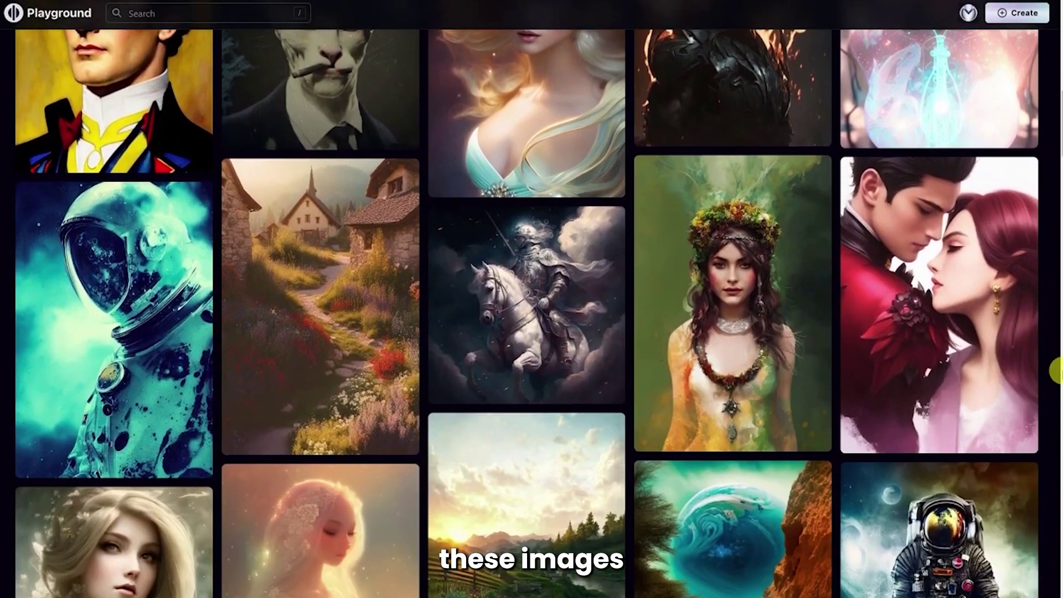
scroll(1055, 371, "down", 1)
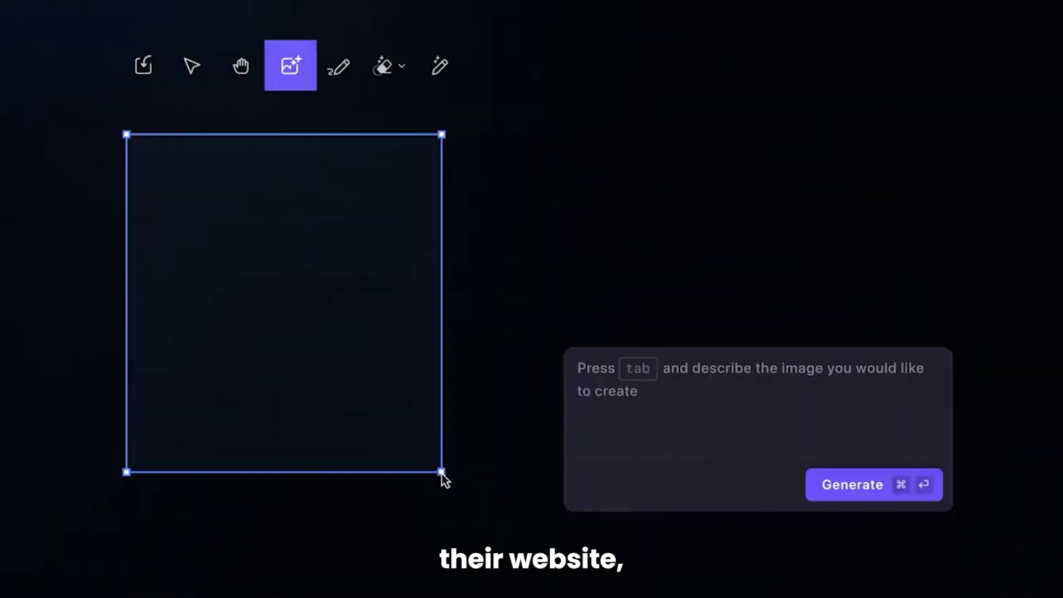
type("Chocolate cake with fruit")
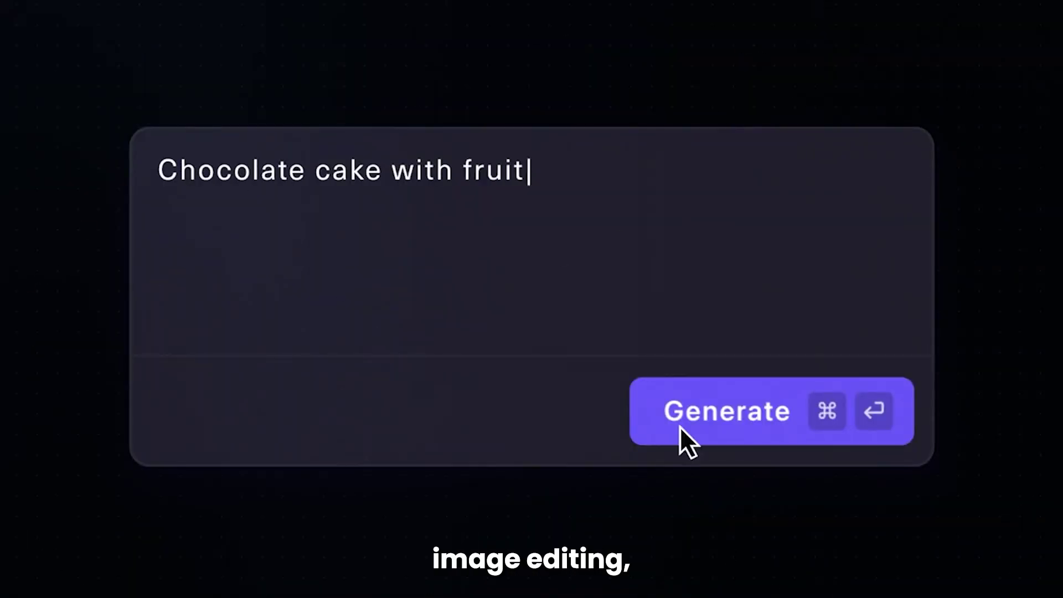
left_click(782, 421)
Switch to the Object Eraser, shrink the brush, and paint over the grapes
left_click(387, 67)
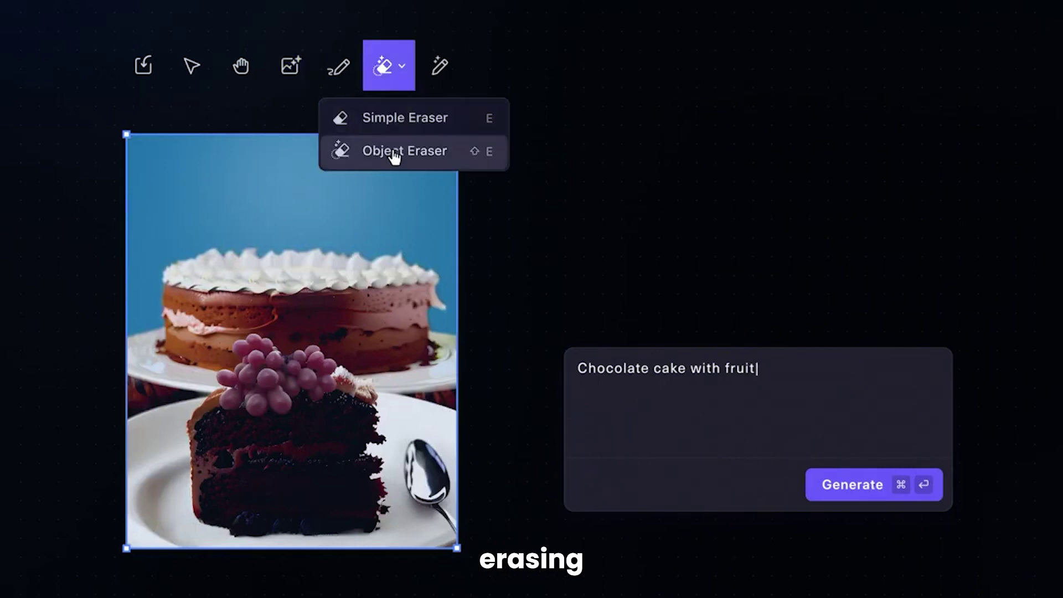
left_click(396, 151)
left_click_drag(467, 122, 422, 131)
mouse_move(240, 345)
left_mouse_down()
mouse_move(325, 389)
mouse_move(226, 394)
left_mouse_up()
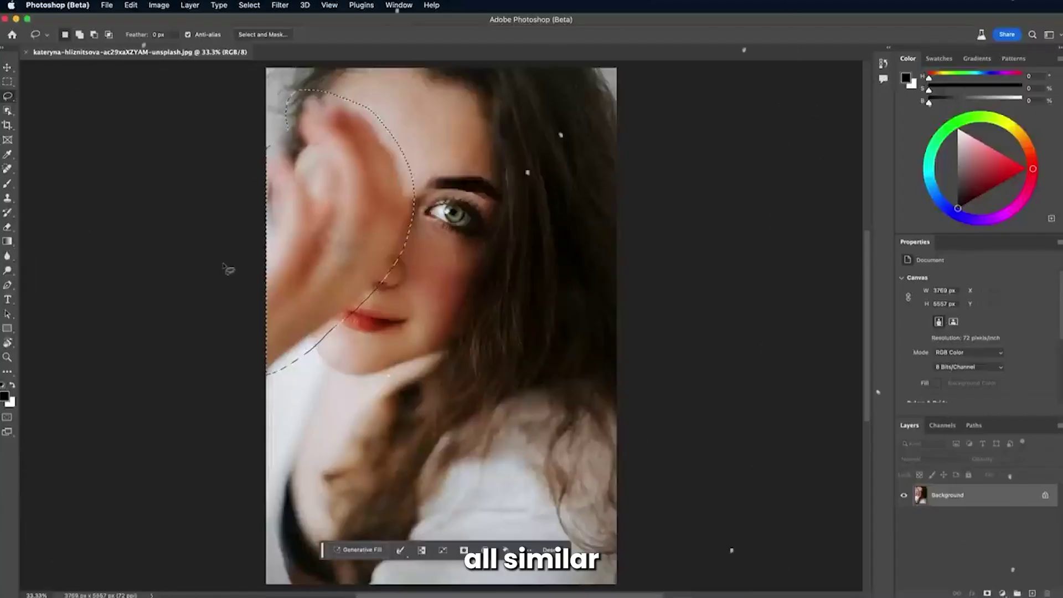
Run Generative Fill on the lasso-selected hand to clear it from the woman's face
left_click(361, 549)
key("Return")
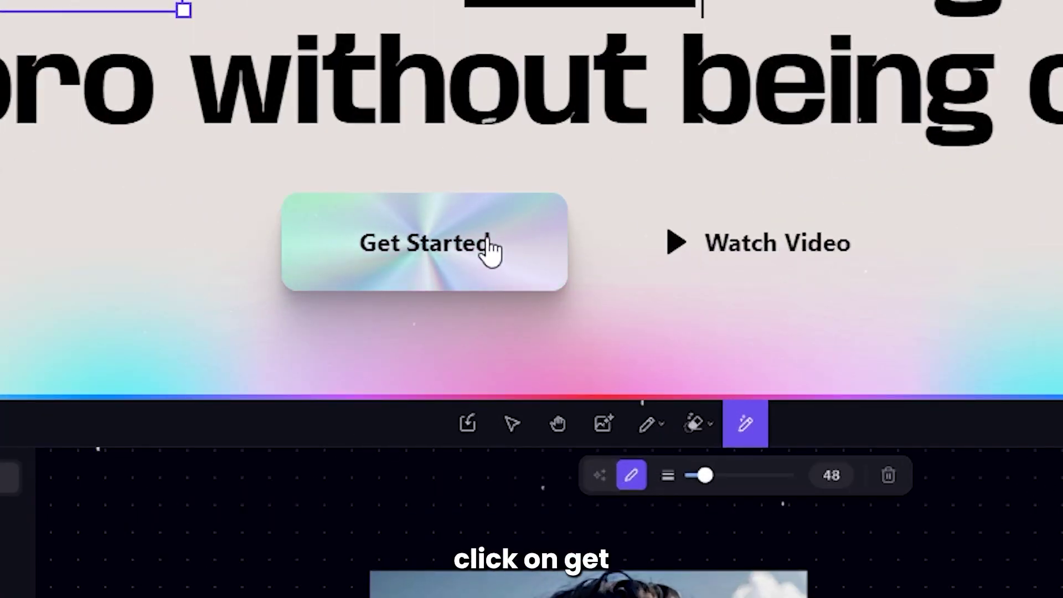
Get started from the landing page and sign in with a Google account
left_click(490, 244)
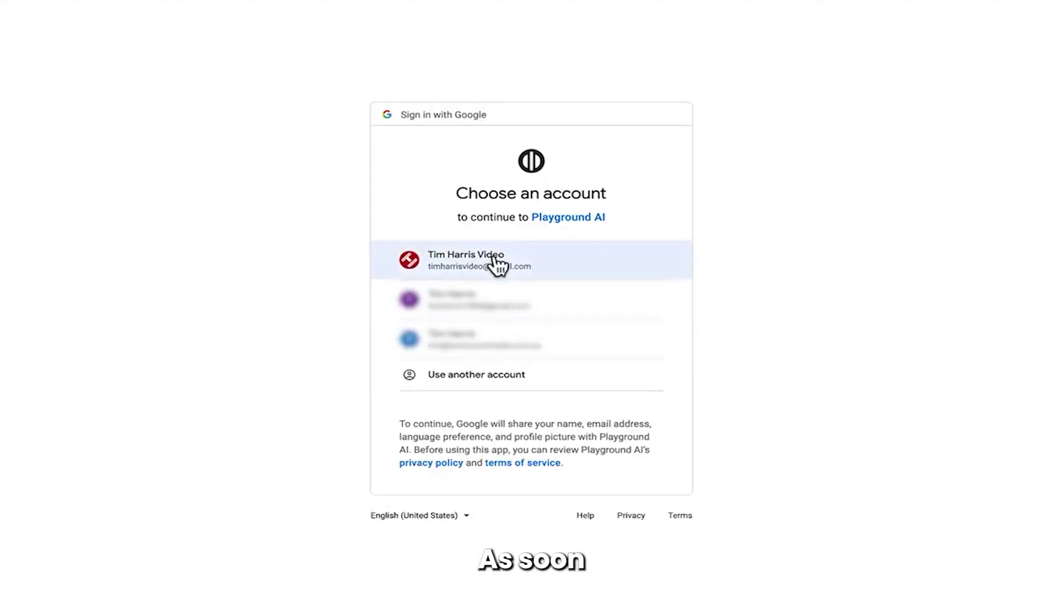
left_click(495, 260)
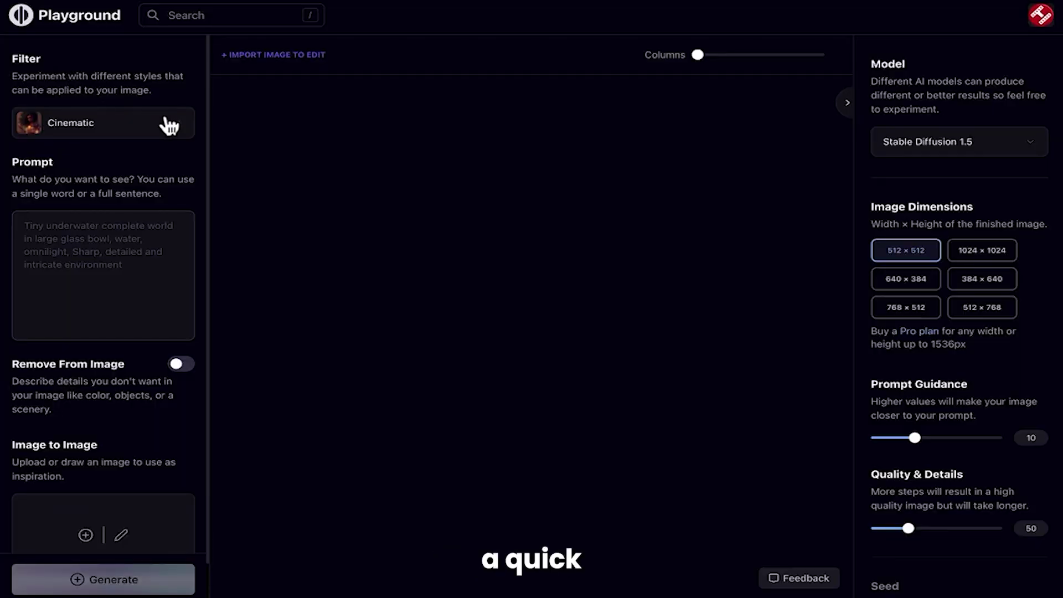
left_click(166, 123)
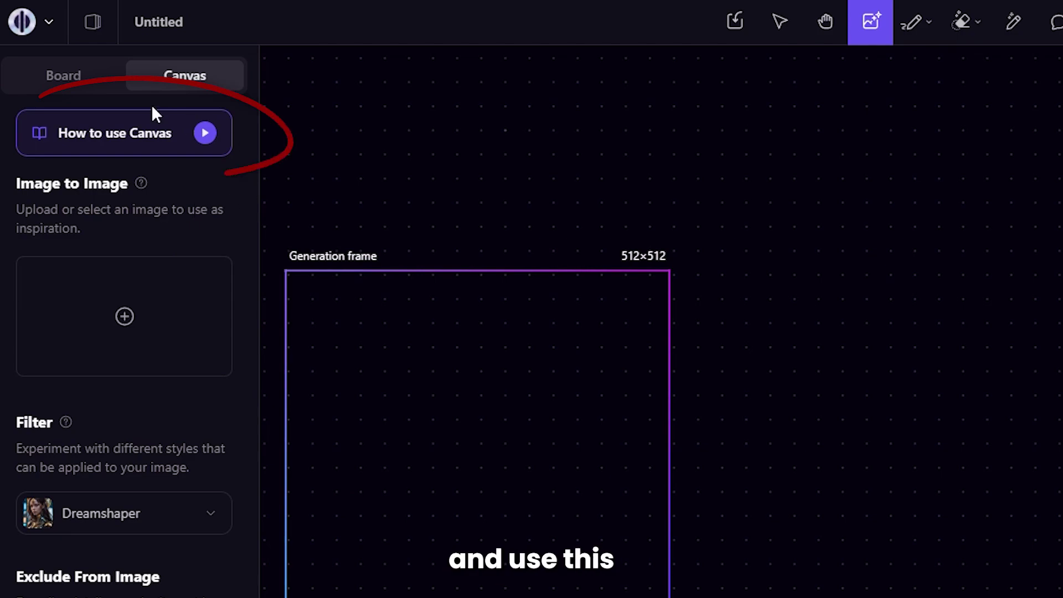
left_click(204, 513)
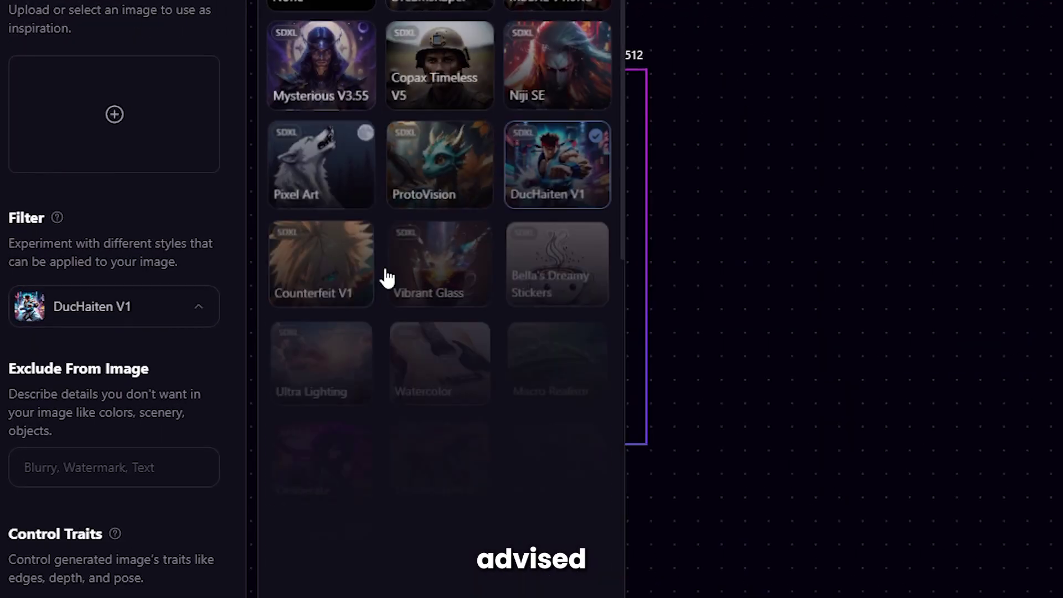
scroll(530, 300, "down", 10)
scroll(529, 300, "down", 10)
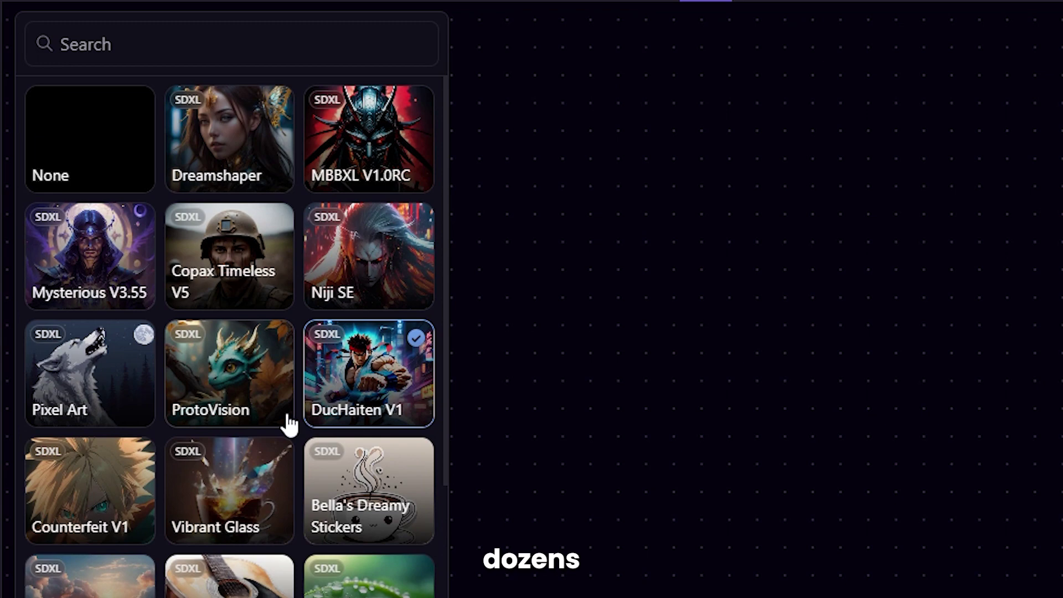
scroll(265, 427, "down", 4)
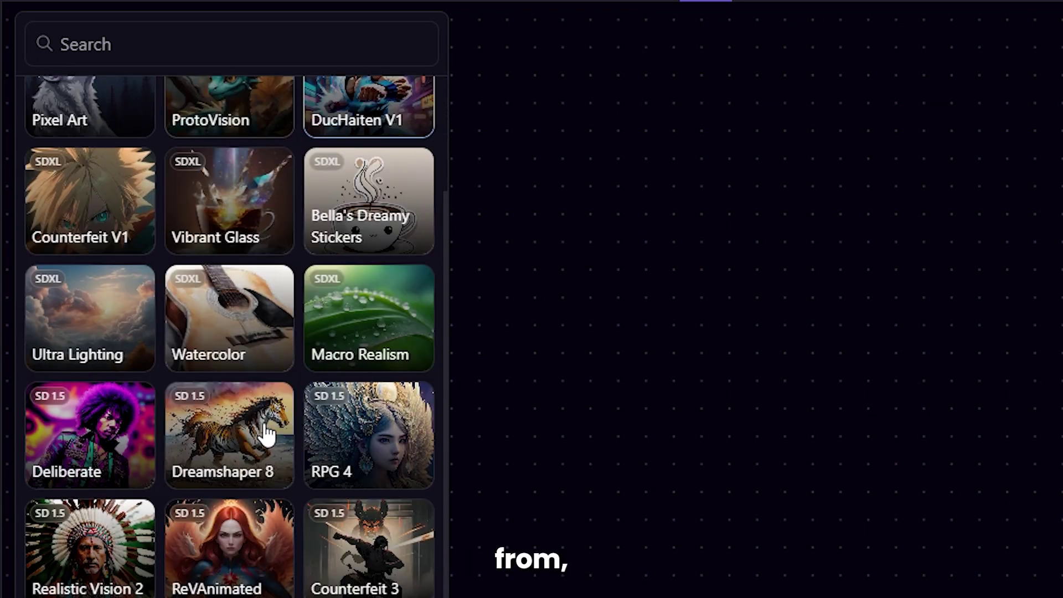
scroll(266, 427, "down", 5)
scroll(266, 432, "down", 5)
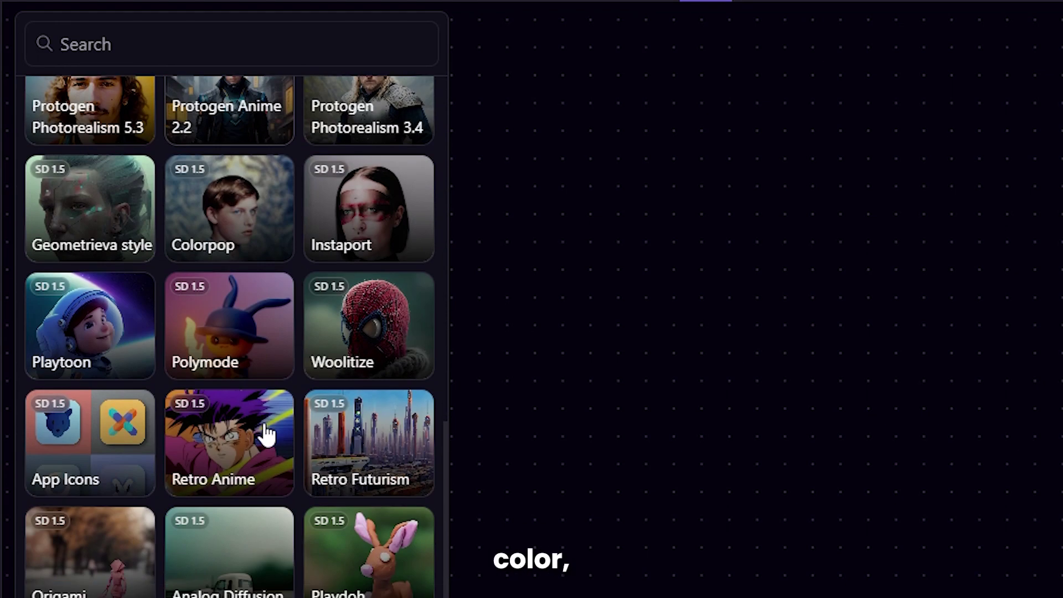
scroll(285, 555, "down", 5)
scroll(298, 591, "down", 5)
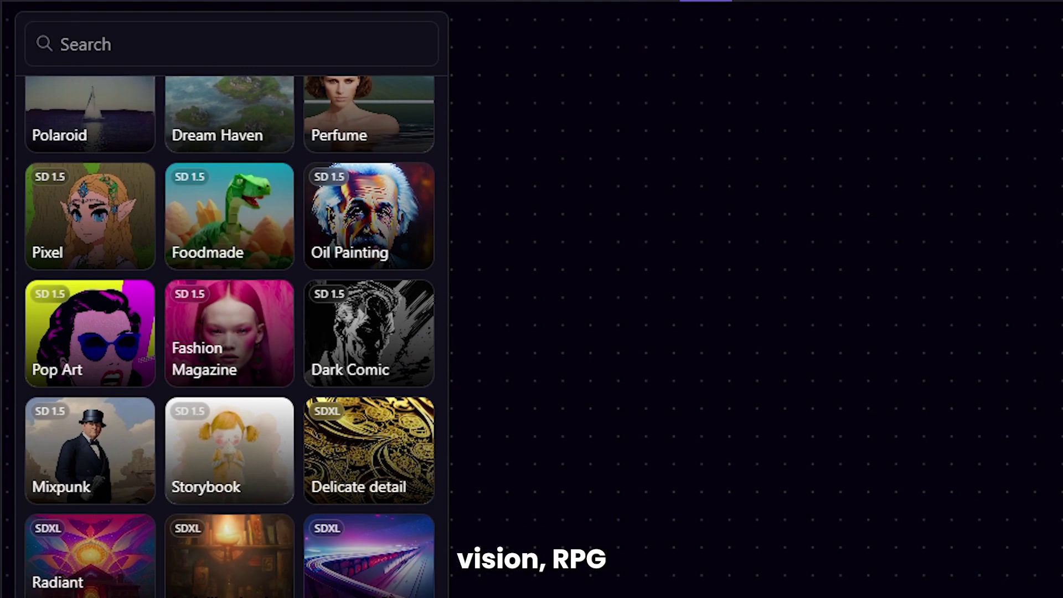
scroll(229, 338, "down", 2)
scroll(229, 338, "up", 20)
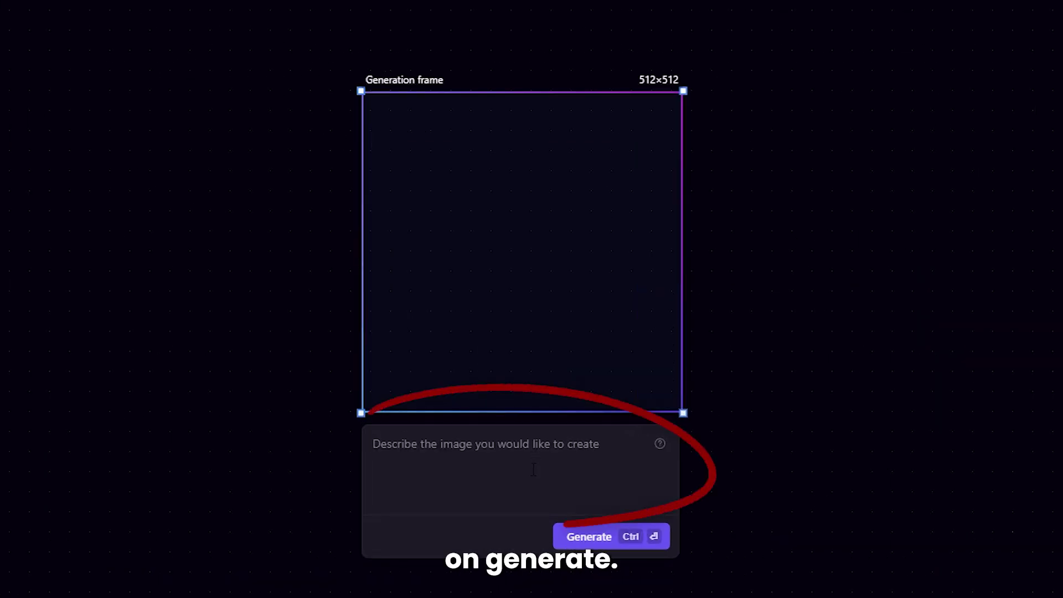
Enter the prompt, generate the Harry Potter images, and dismiss the Rate Images popup
type("type your prompt")
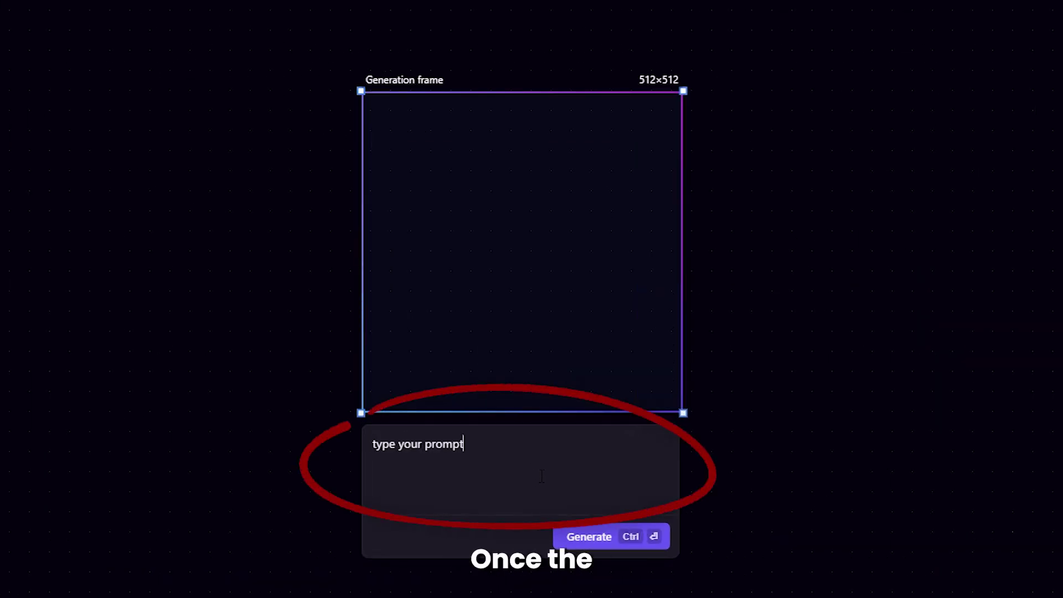
left_click(616, 539)
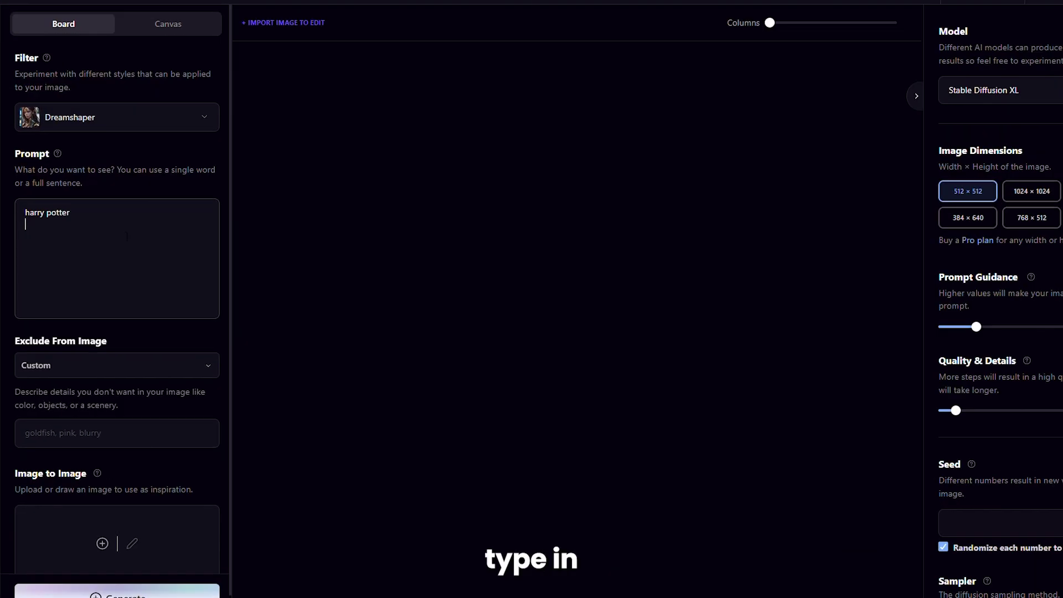
left_click(117, 594)
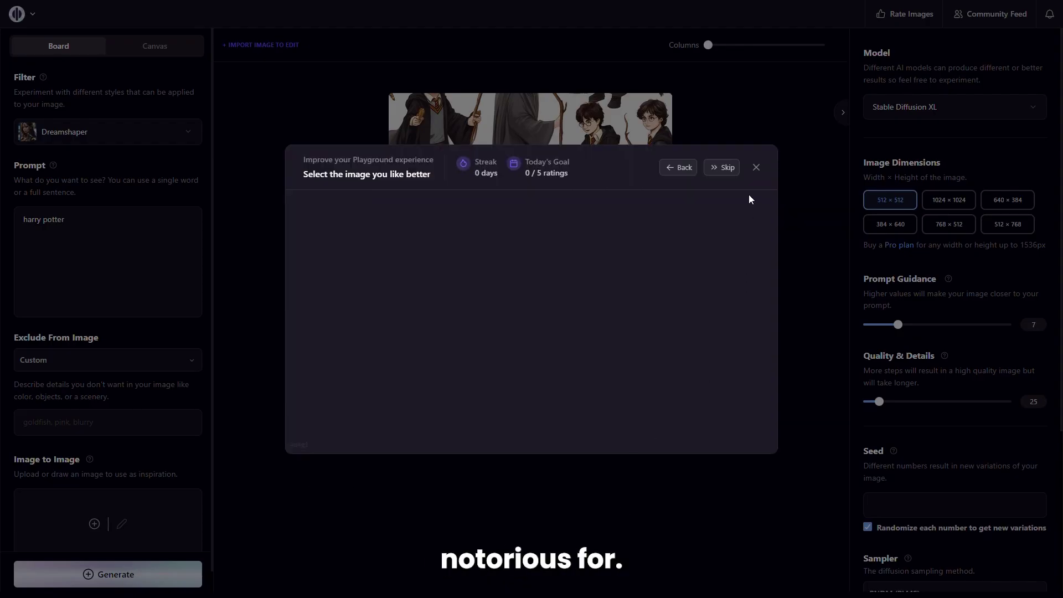
left_click(756, 168)
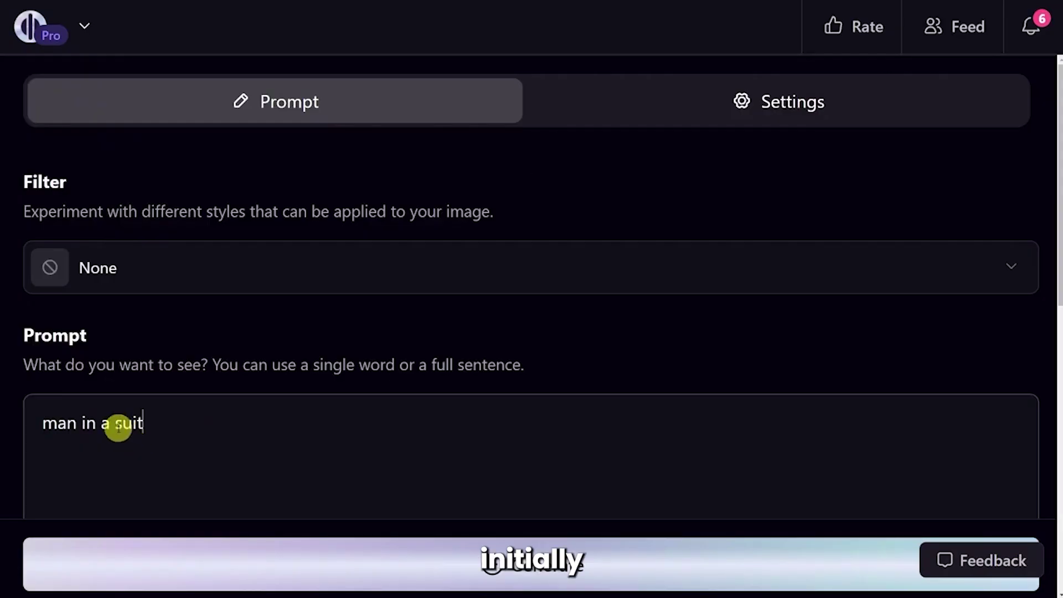
Select the 'man in a suit' prompt for replacement and open the Filter picker for Playtoon
triple_click(317, 443)
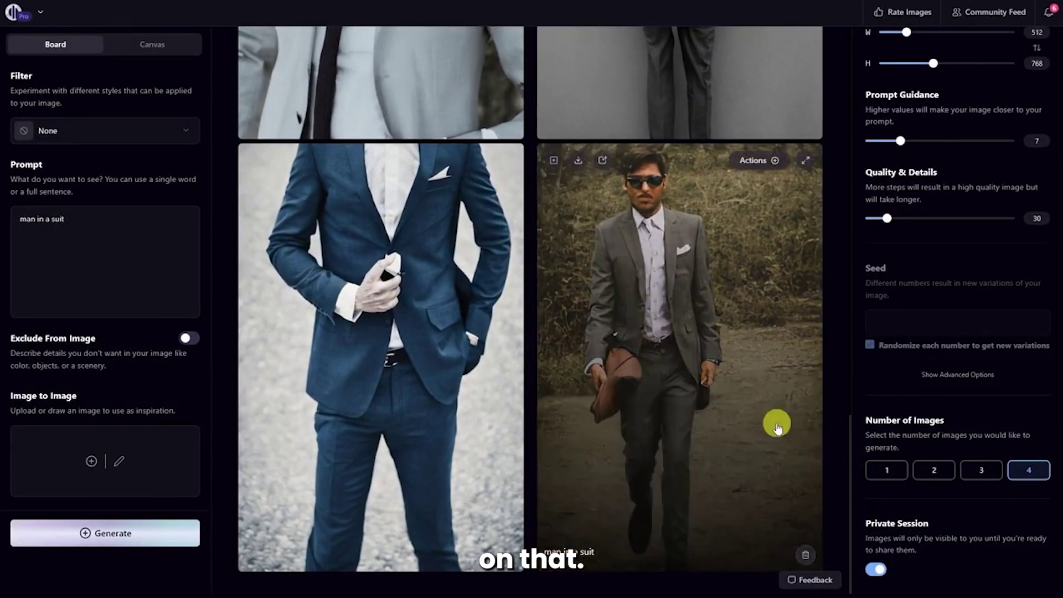
scroll(776, 427, "up", 7)
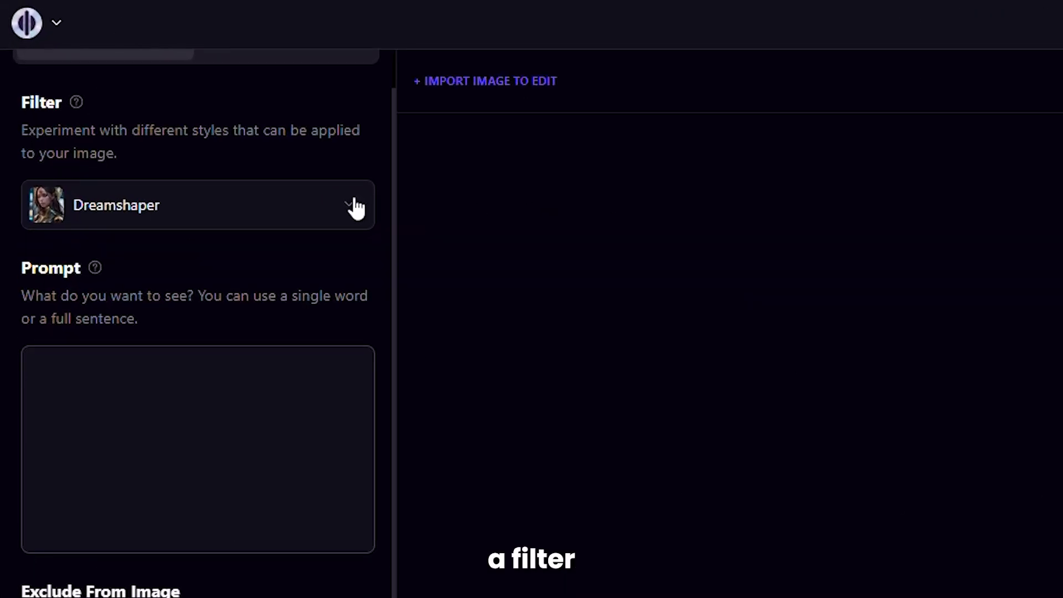
left_click(218, 135)
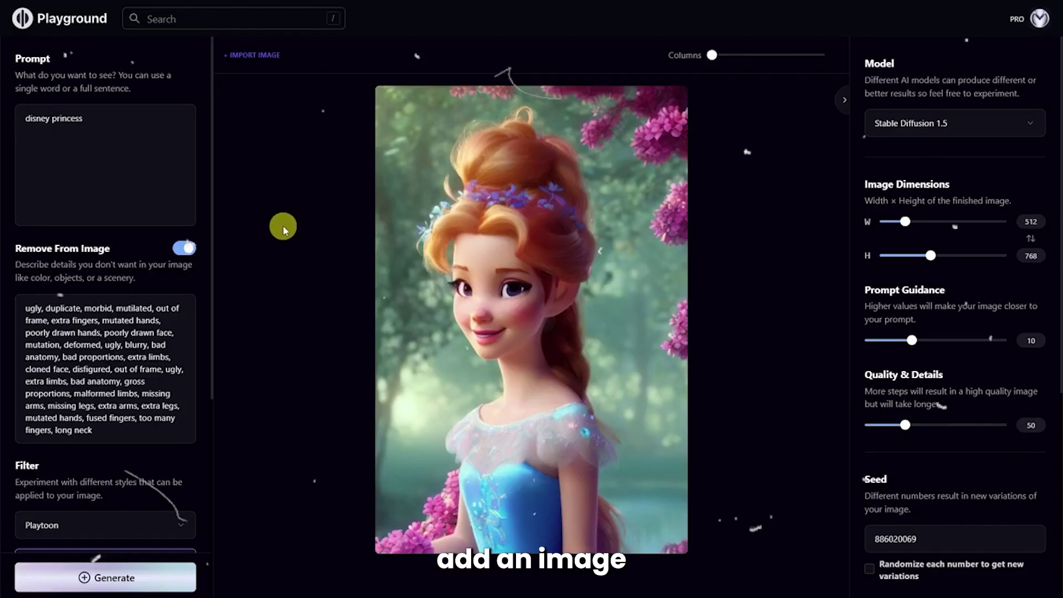
Edit the image, switch the model from Stable Diffusion 1.5 to 2.1, and generate
left_click(450, 111)
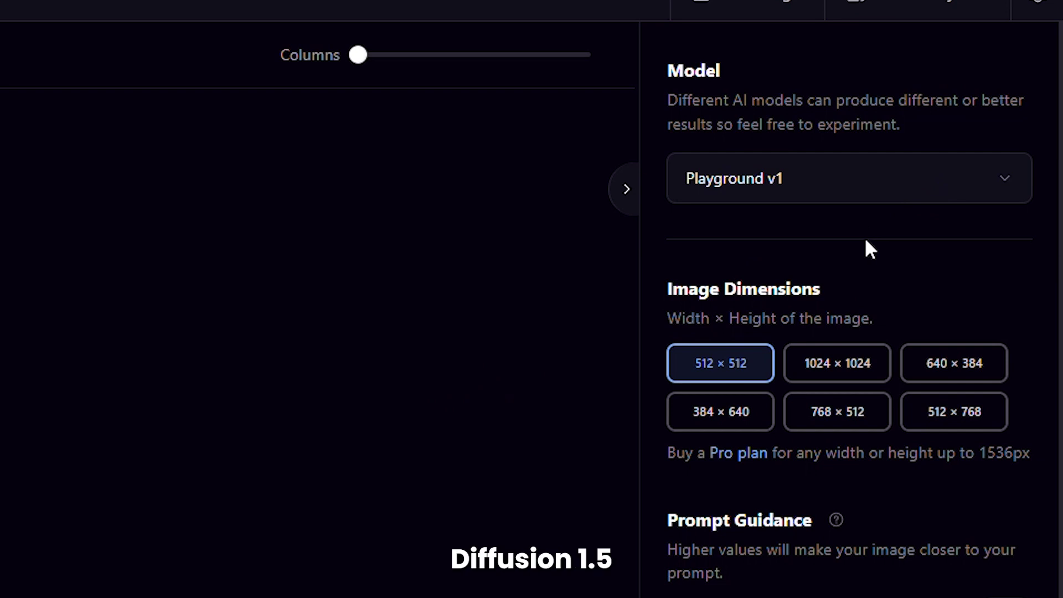
left_click(878, 193)
key("Down")
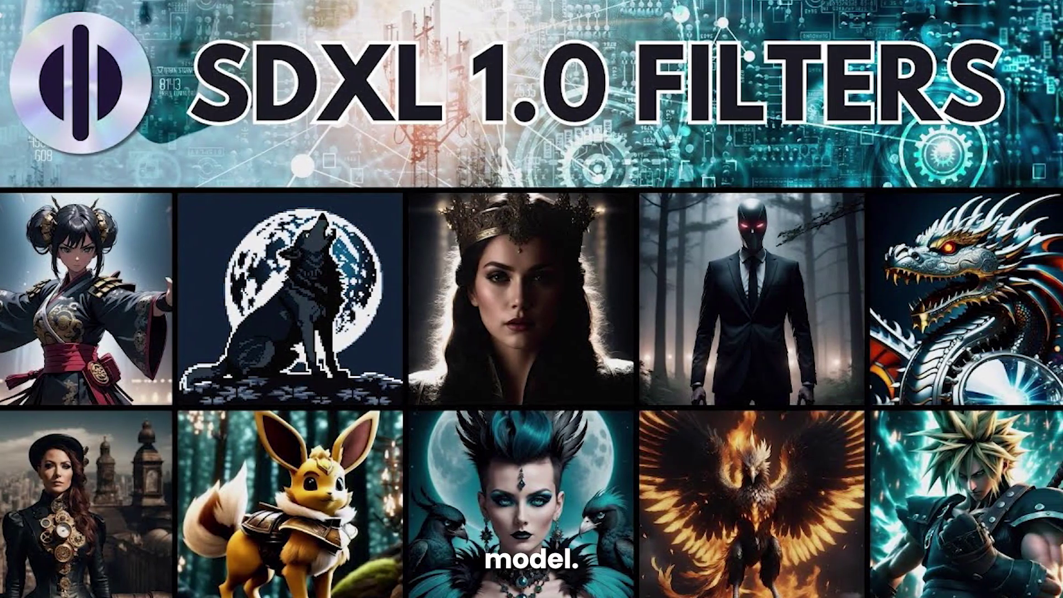
left_click(153, 426)
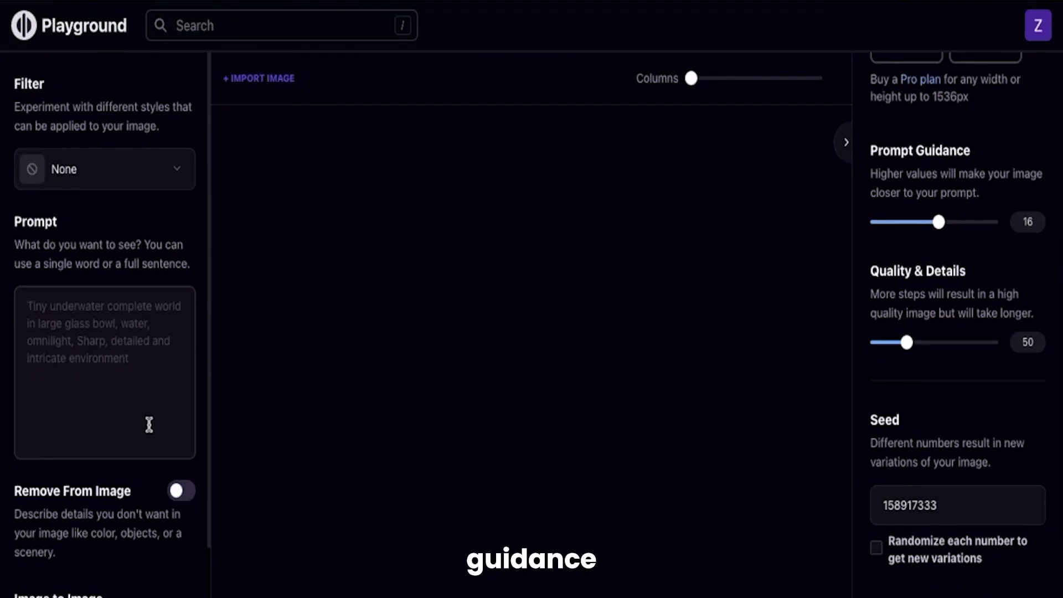
Rewrite the prompt as 'english pot roast', adding 'with banana'
type("english pot roast")
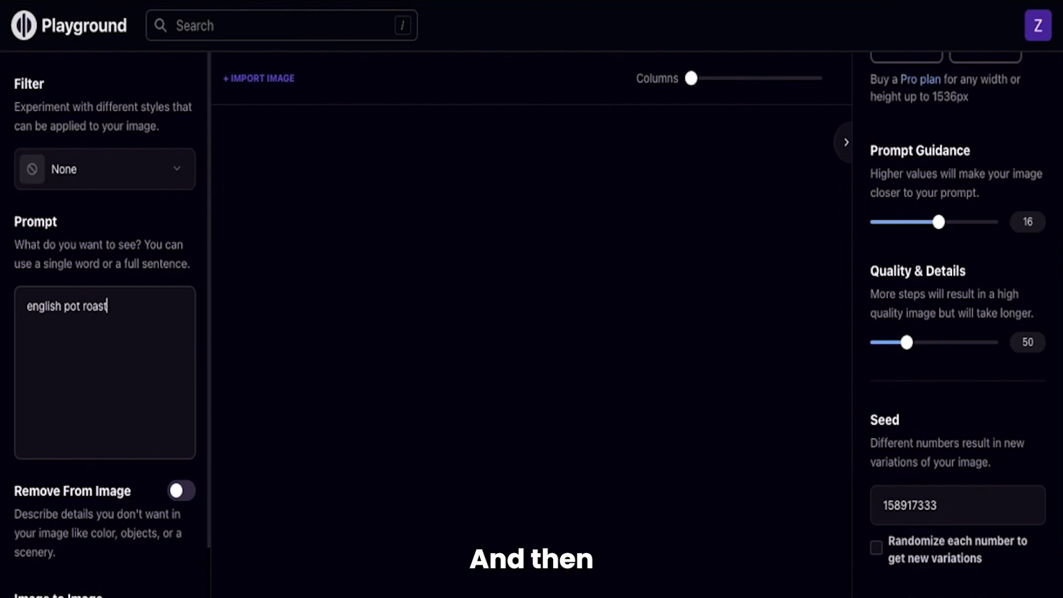
type(" with bread")
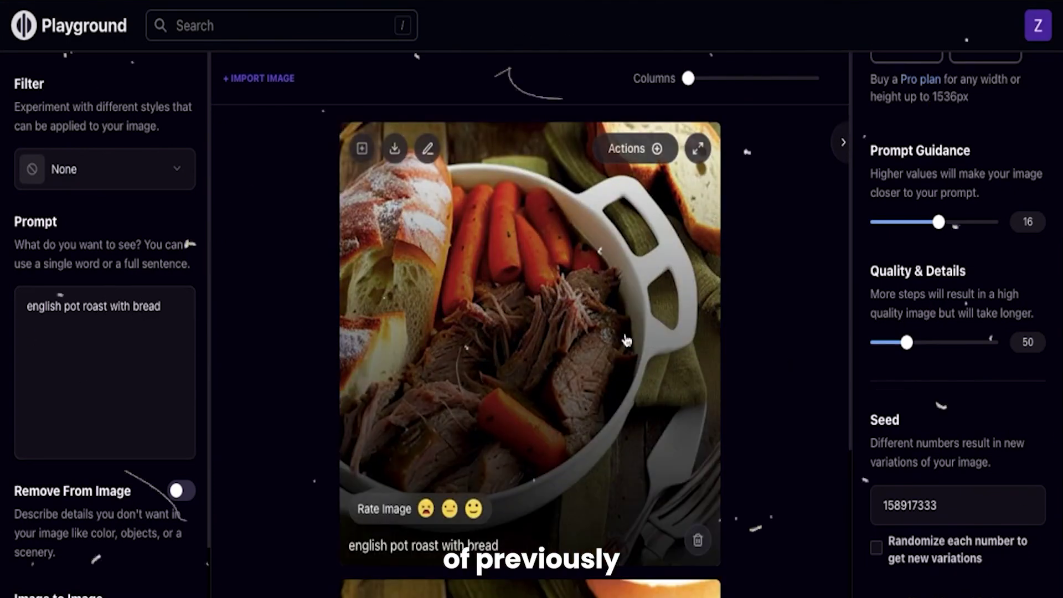
left_click(168, 327)
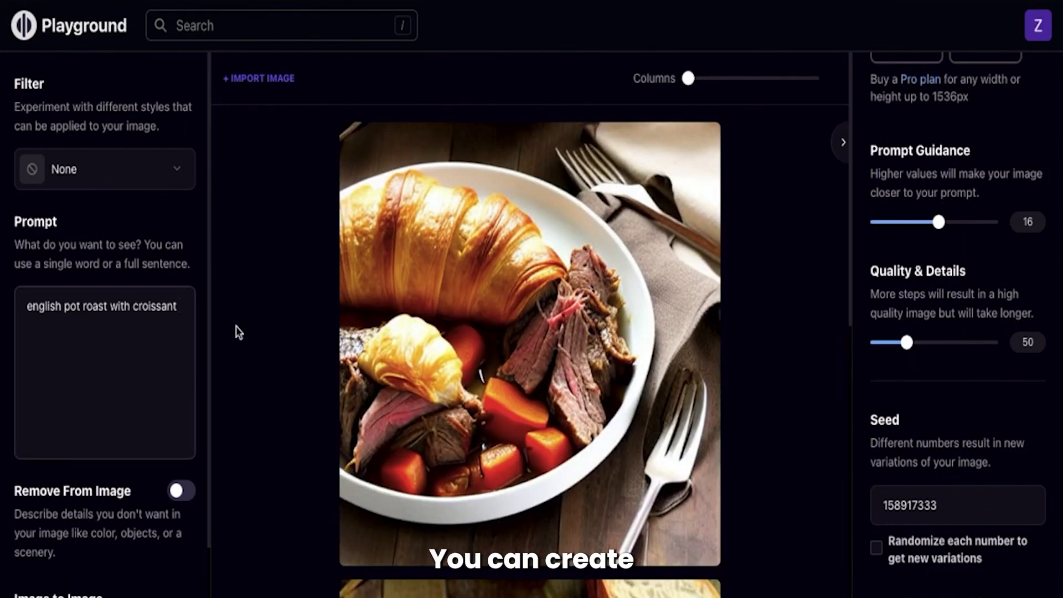
type("with banana")
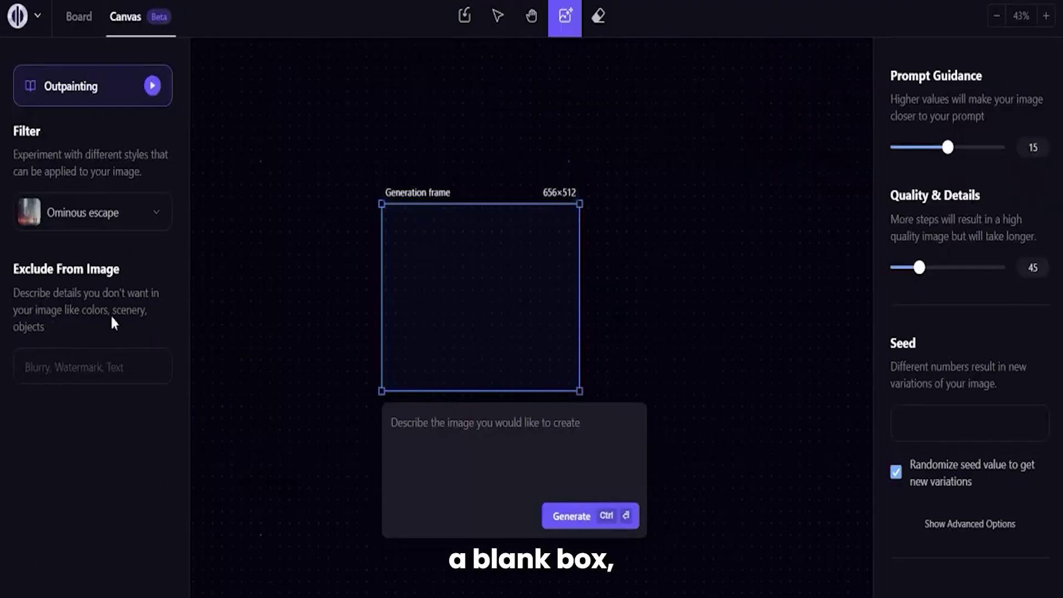
Import an image from Playground by pasting its link, then pick a filter style from the grid
left_click(464, 16)
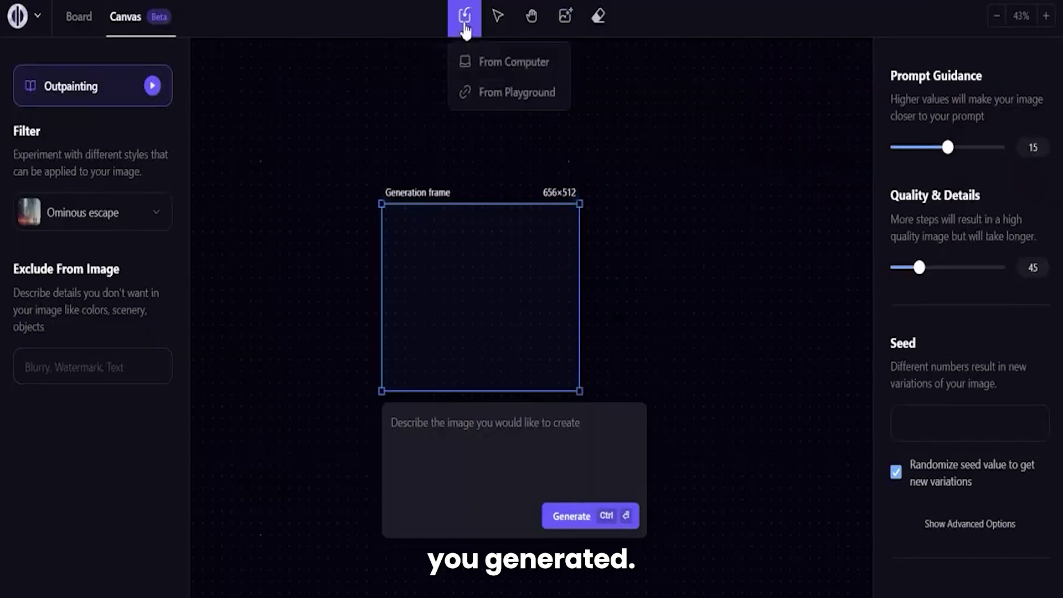
left_click(465, 90)
type("https://playgroundai.com/post/clfla54ei06d2s601u6cgb5f2")
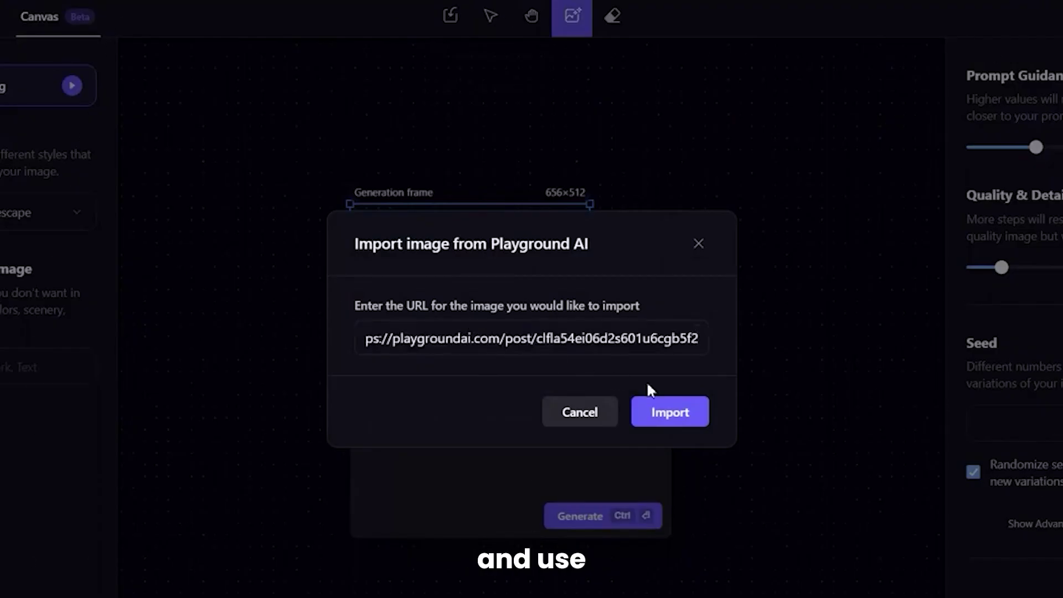
left_click(666, 404)
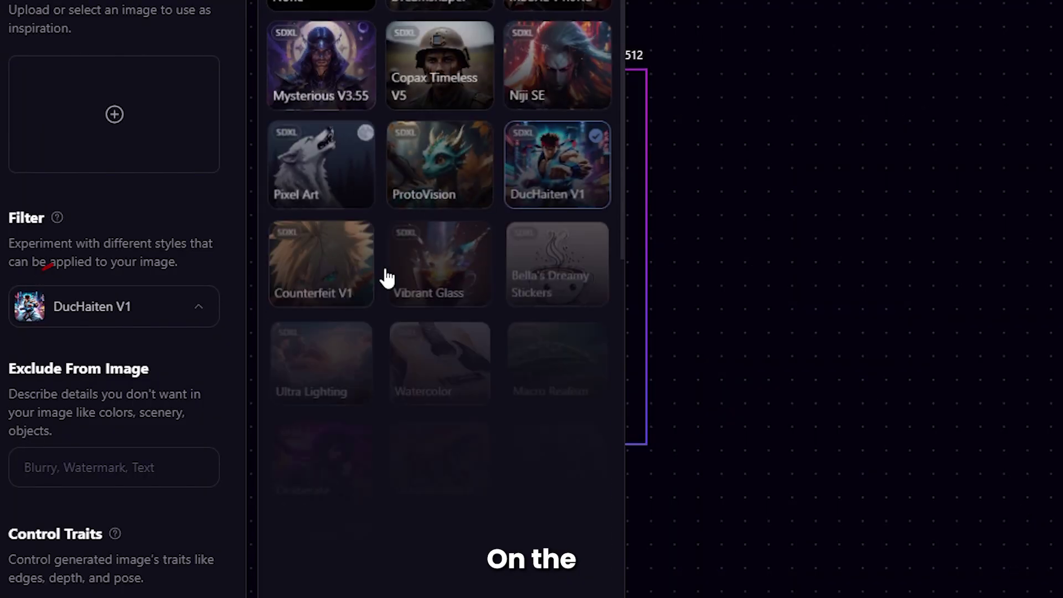
scroll(531, 302, "down", 20)
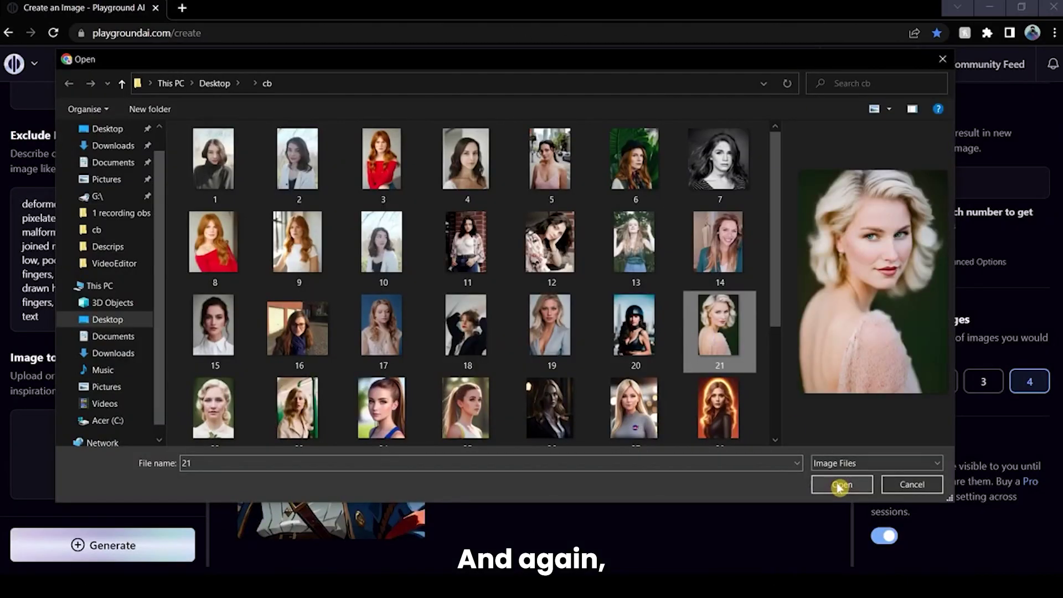
left_click(835, 484)
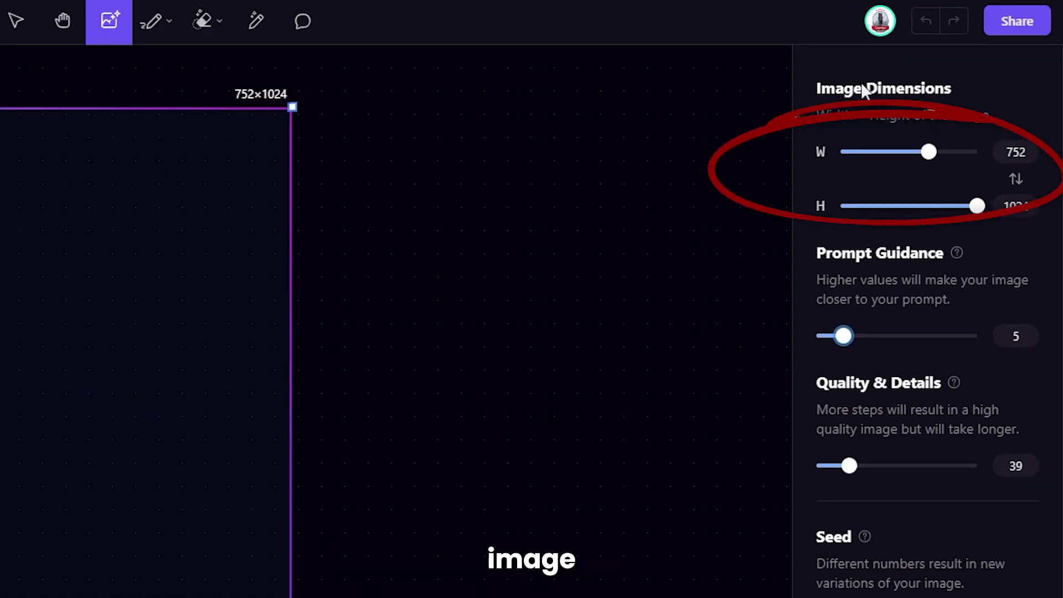
Move the generation frame and generate a superhero image with the Saturated Space filter
left_click_drag(439, 244, 525, 282)
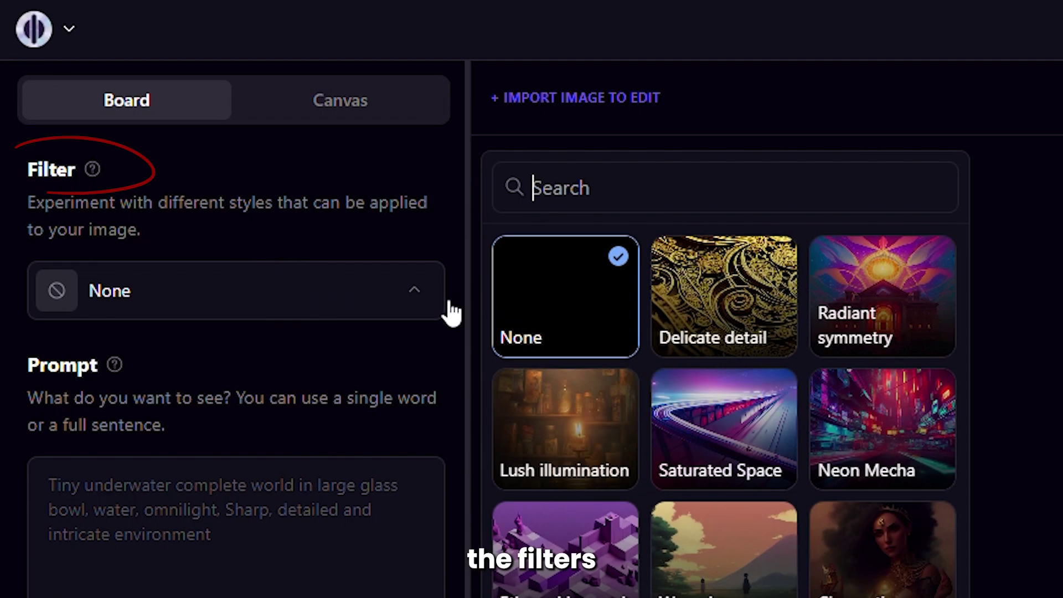
left_click(688, 442)
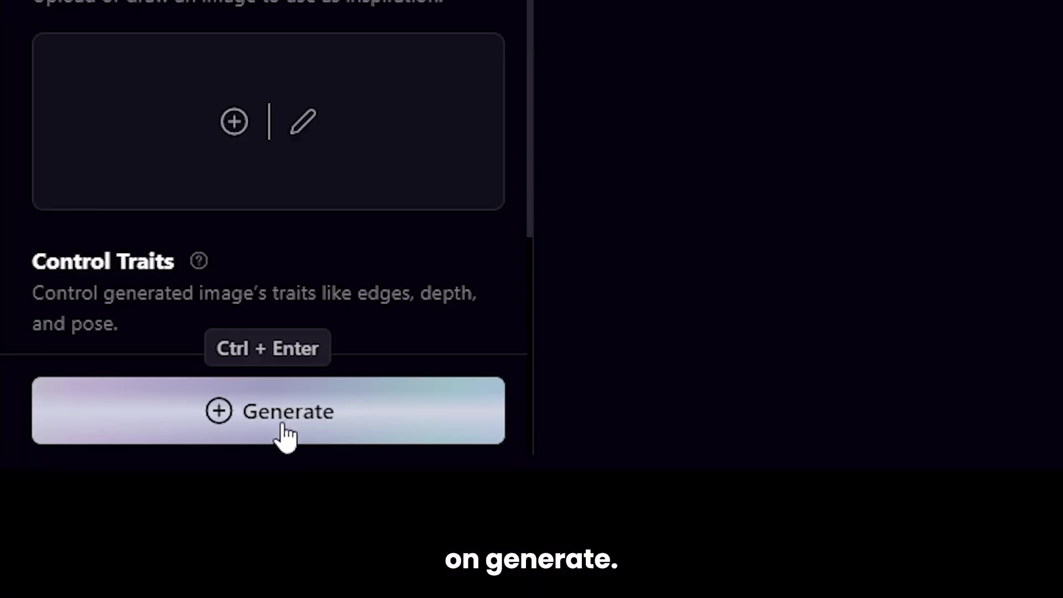
left_click(284, 427)
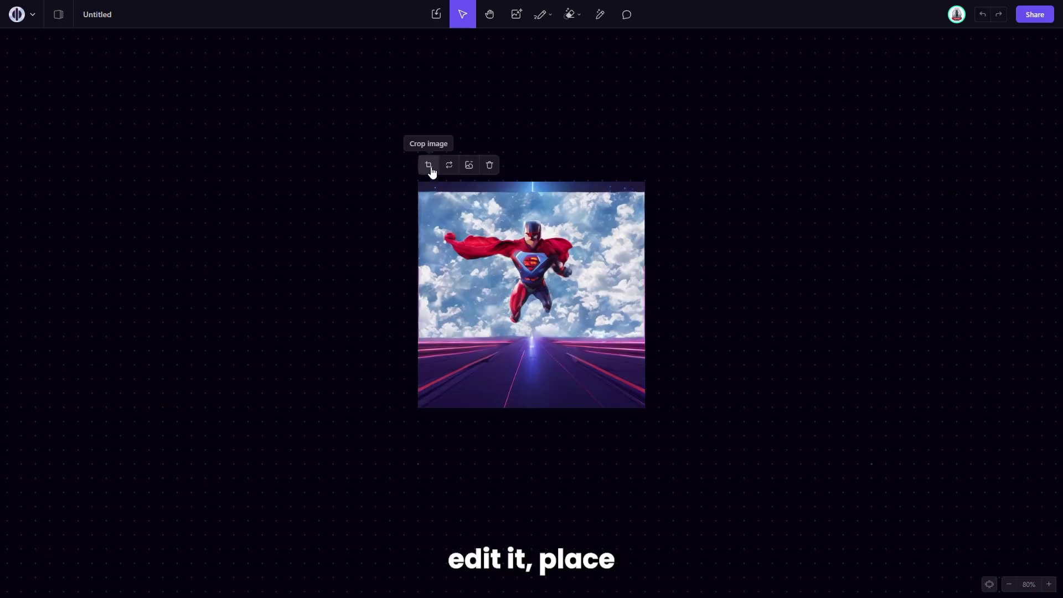
Crop the superhero image down to about 390×320
left_click(429, 166)
left_click_drag(426, 188, 444, 213)
left_click_drag(643, 407, 612, 351)
left_click(472, 191)
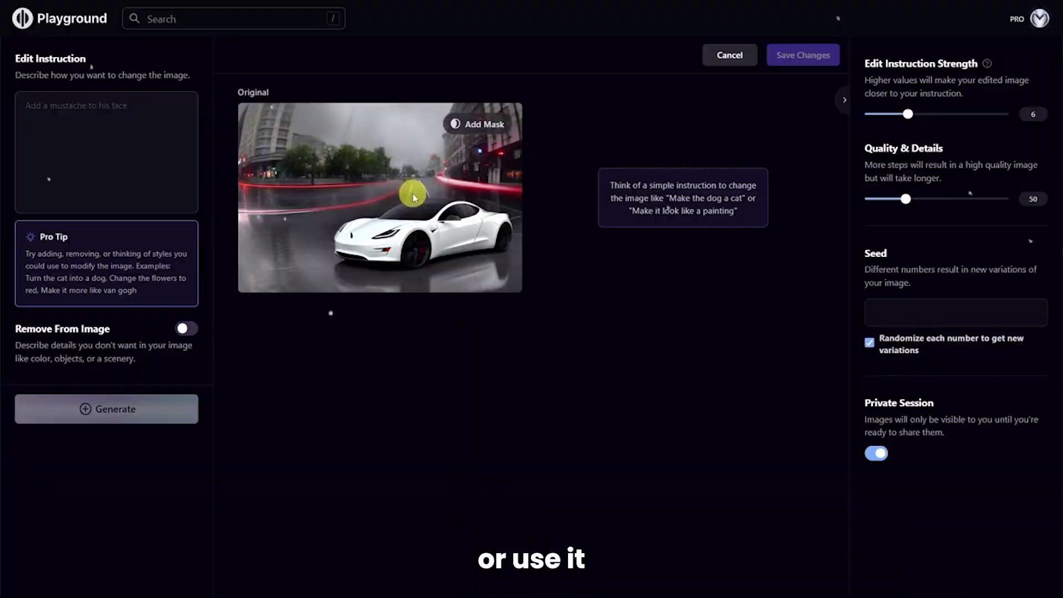
left_click(137, 145)
Run the 'fire on the road' edit, then mask the background and regenerate at strength 9.25
type("fire on the road")
key("Return")
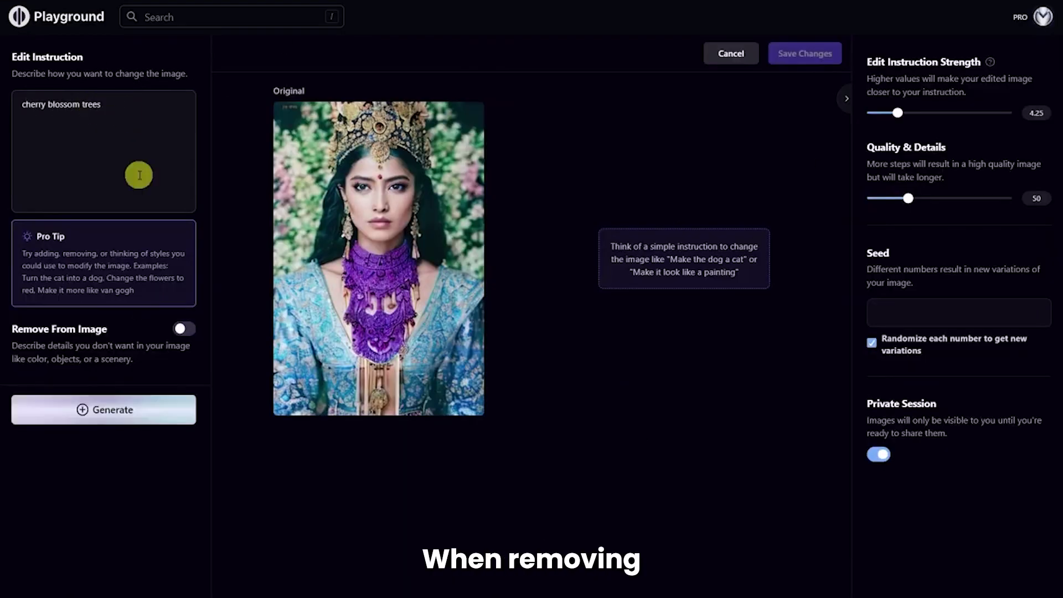
left_click_drag(440, 105, 478, 119)
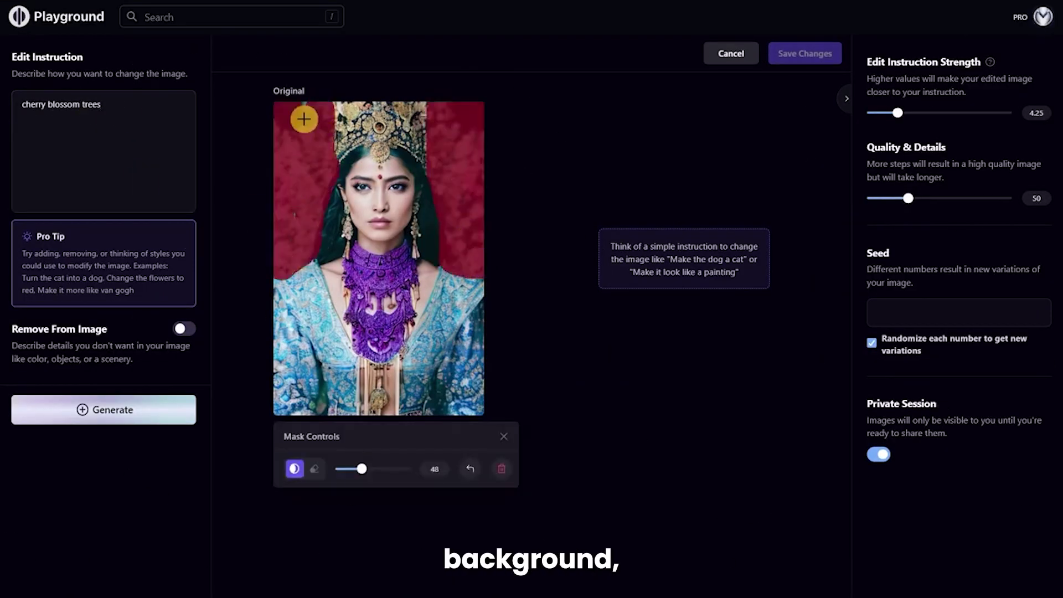
left_click(107, 409)
left_click_drag(914, 111, 934, 112)
left_click(107, 409)
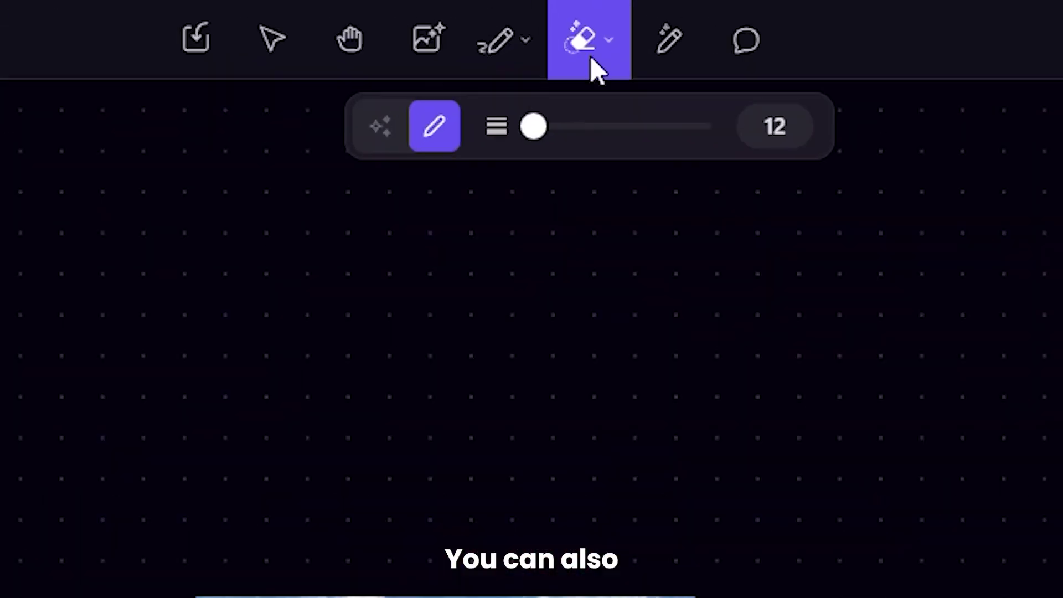
Enlarge the eraser to 212, choose Extend image outpainting, and import an image from the computer
left_click_drag(551, 127, 702, 130)
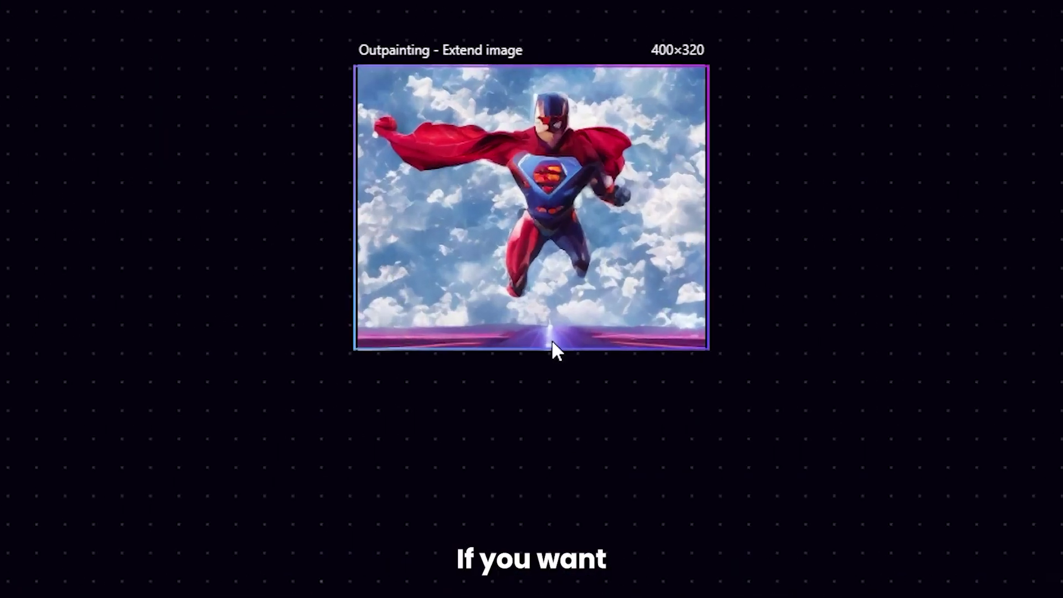
left_click(560, 293)
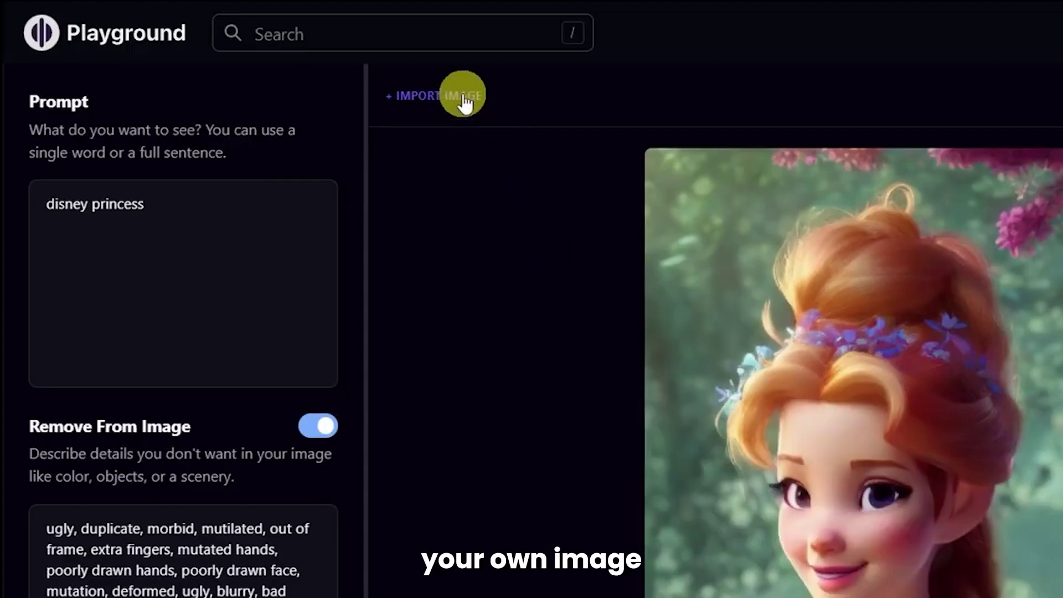
left_click(463, 96)
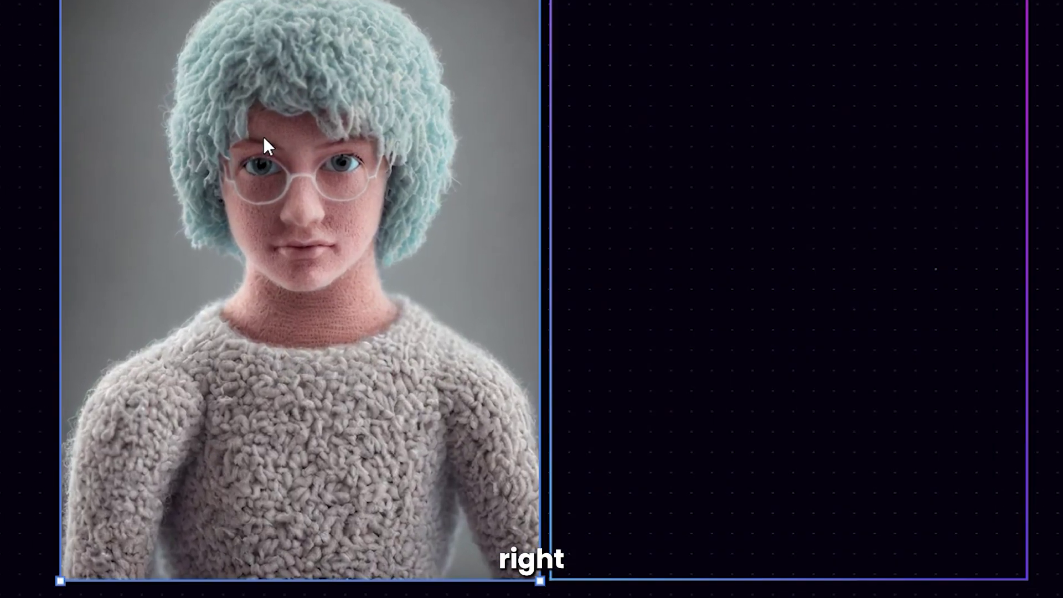
Bring the knitted-figure portrait to the front and lock it in place
right_click(264, 139)
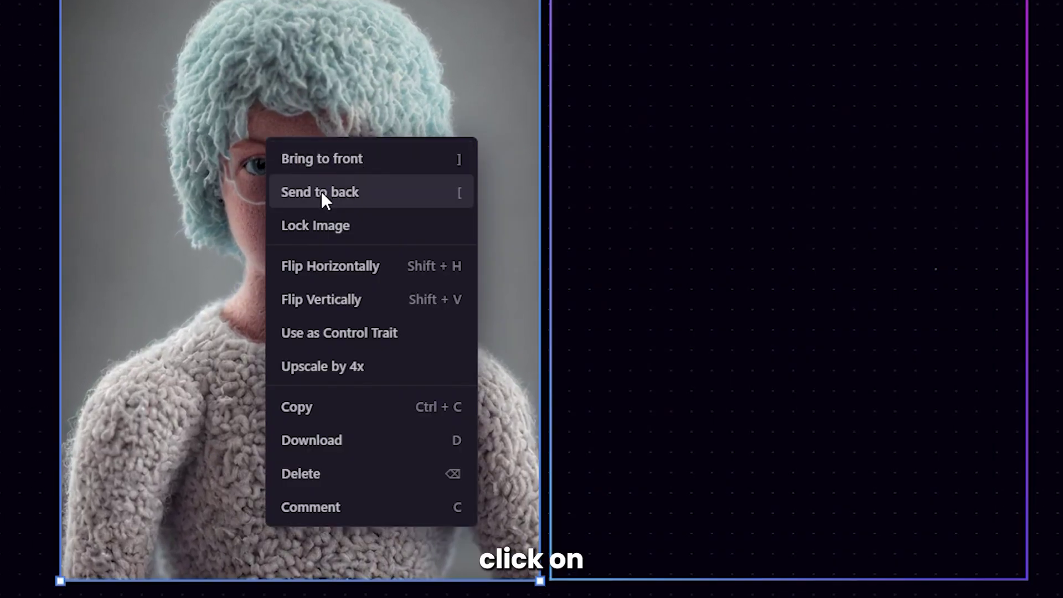
left_click(446, 158)
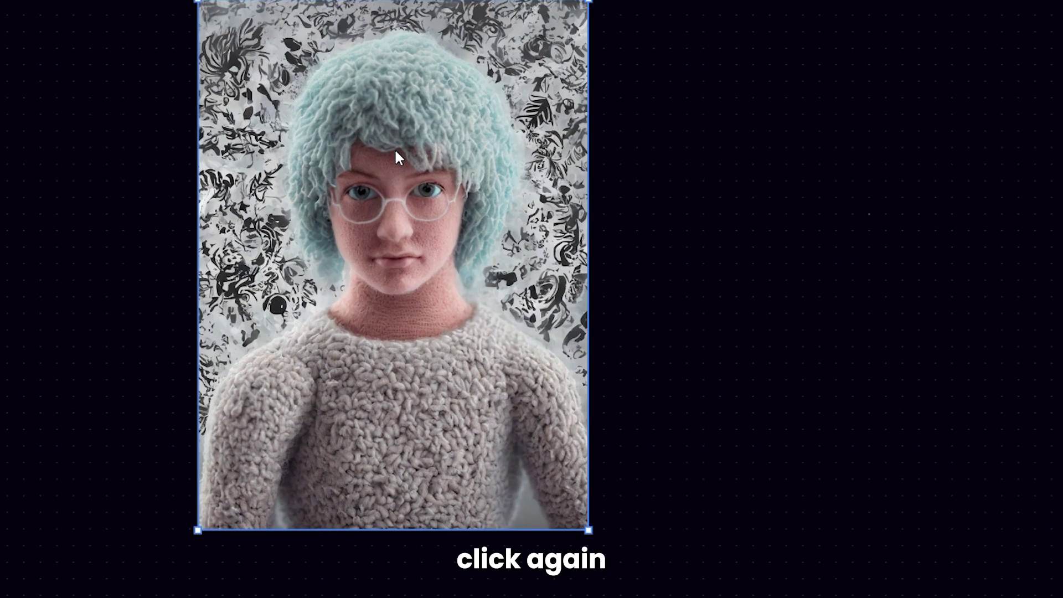
right_click(398, 207)
left_click(424, 251)
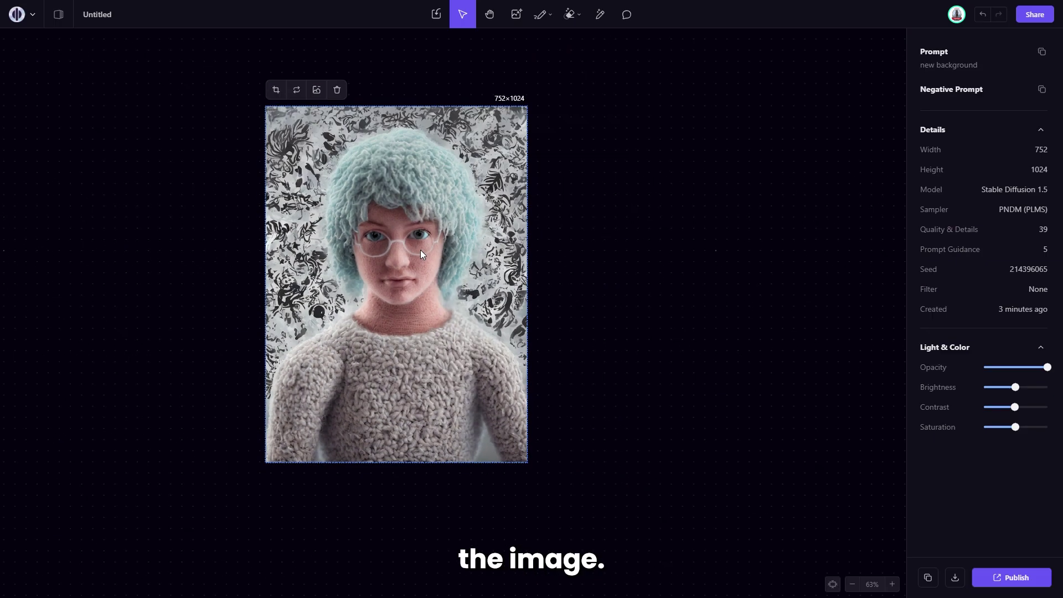
Upscale the floral-background portrait by 4x
right_click(392, 250)
left_click(414, 374)
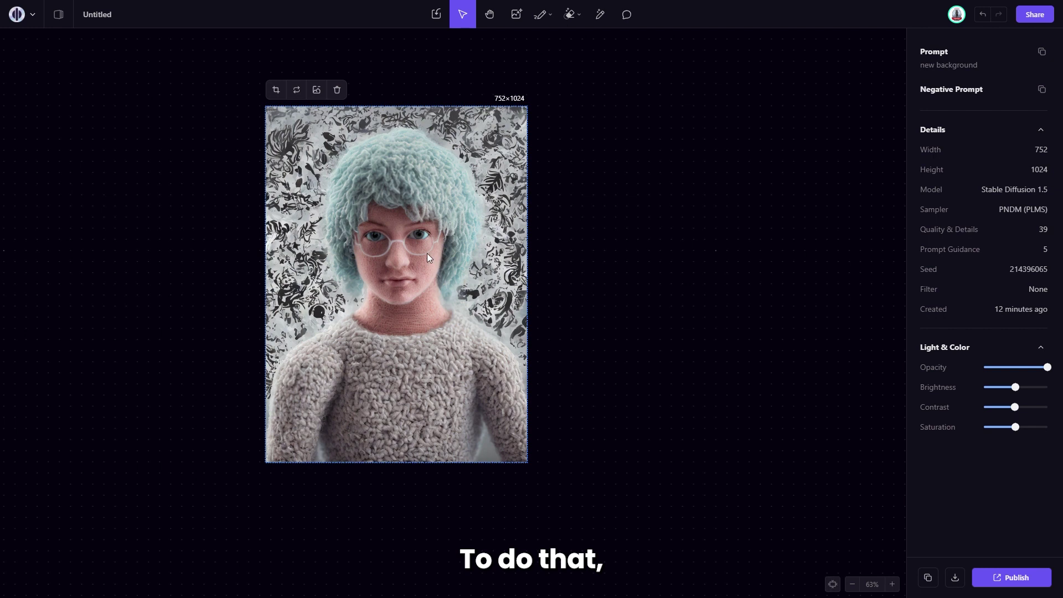
right_click(390, 228)
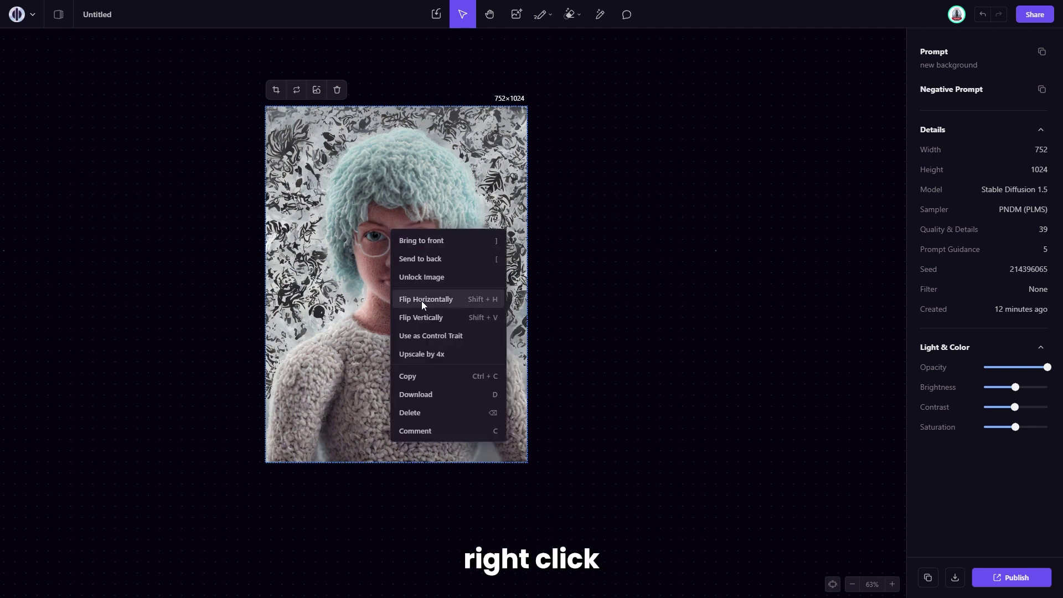
left_click(425, 354)
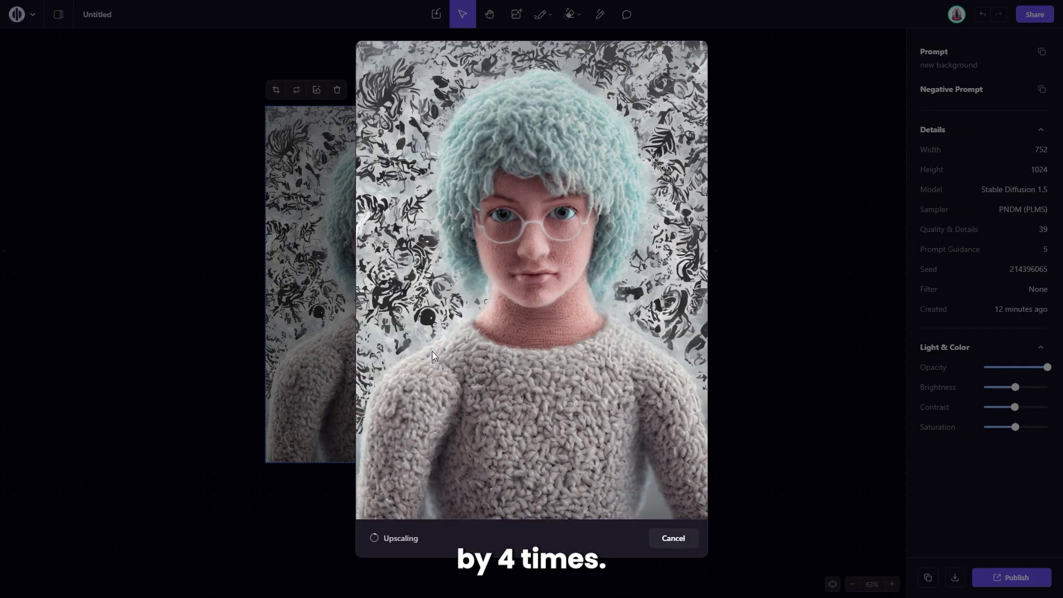